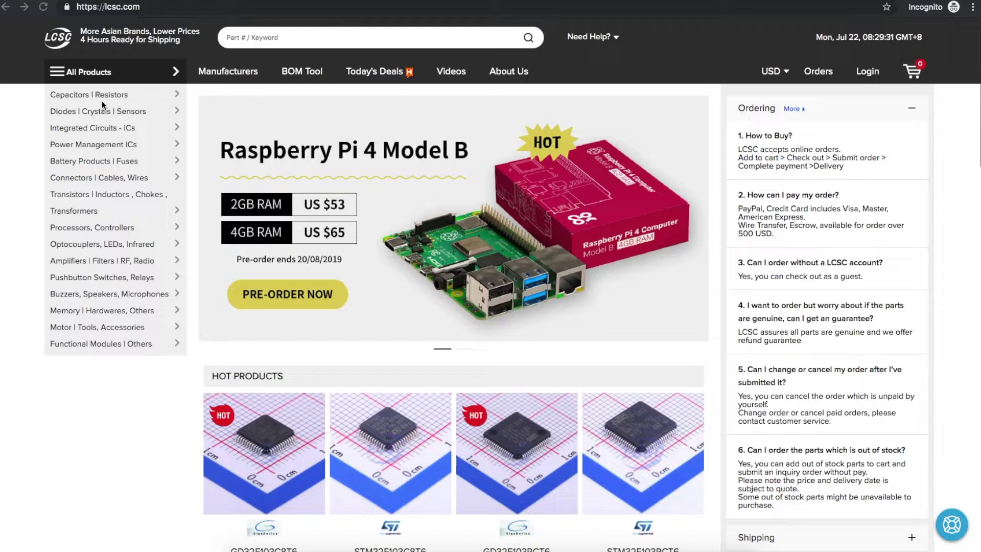
Search LCSC for 'led' and open the Light Emitting Diodes (LED) category of 1611 parts.
click(382, 75)
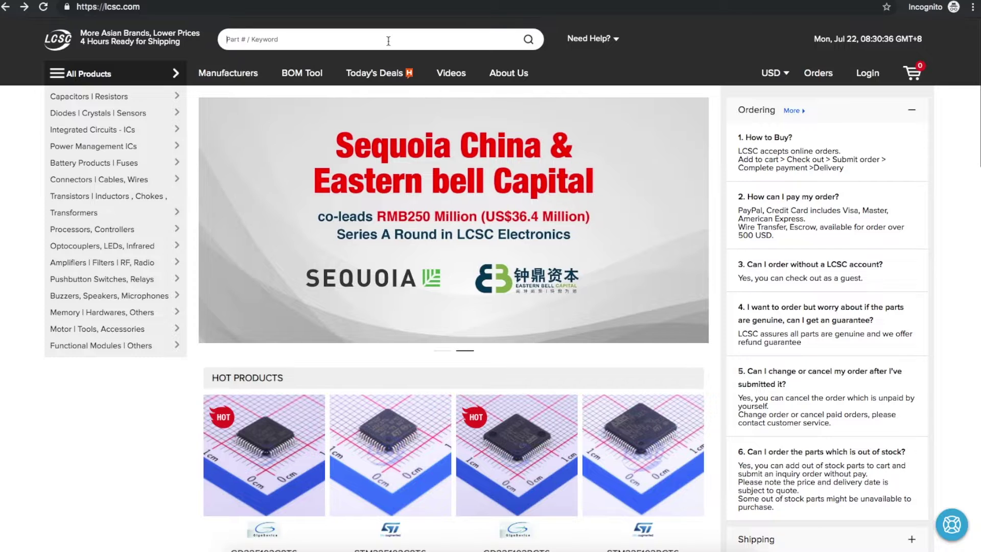
click(388, 41)
text(led)
key(Return)
scroll(134, 196, down, 5)
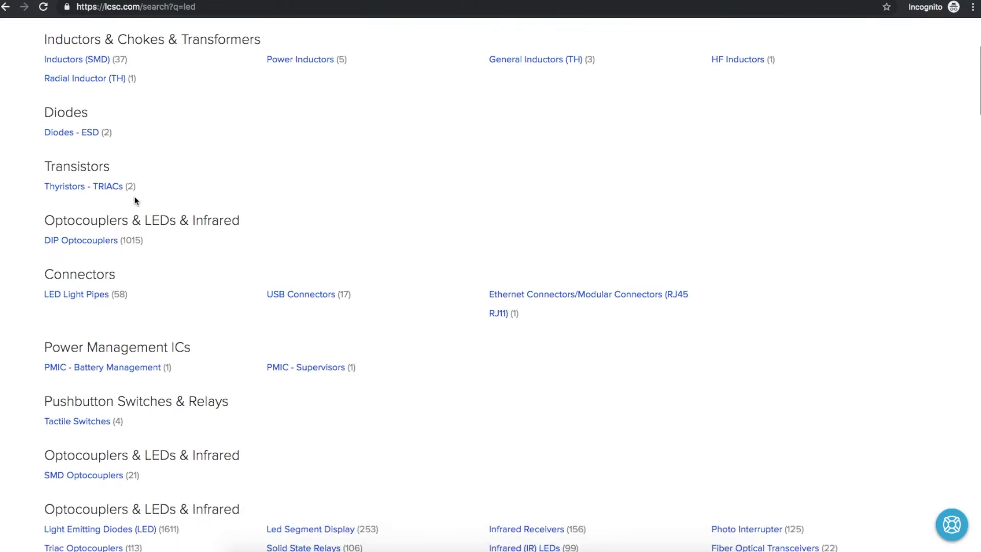
scroll(134, 196, down, 5)
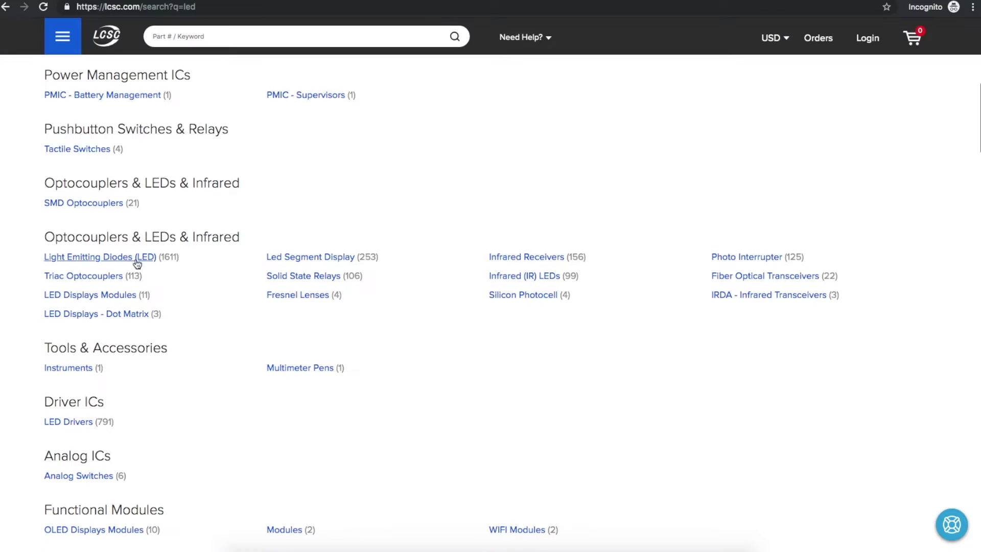
click(137, 260)
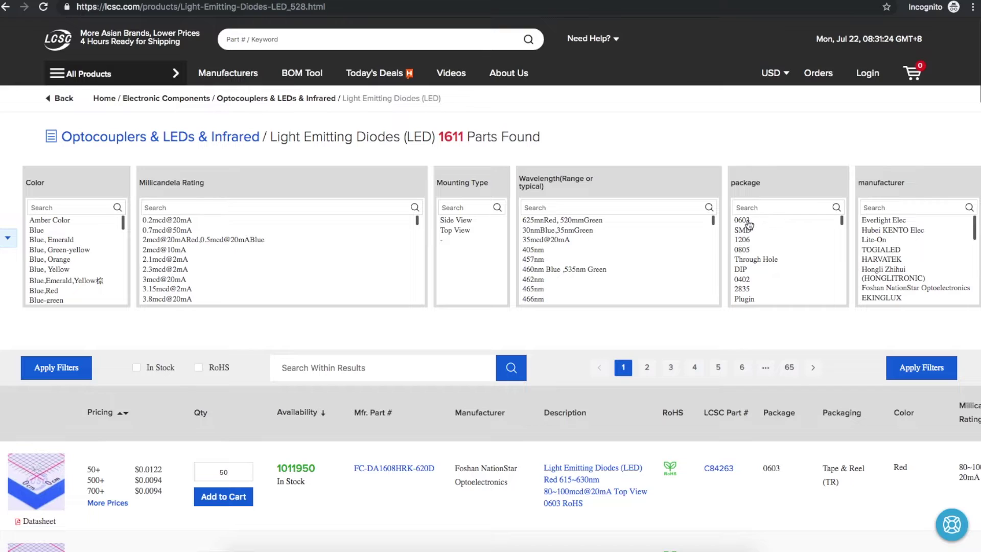
Filter the LEDs to in-stock yellow 0805 parts, leaving 10 results.
click(744, 250)
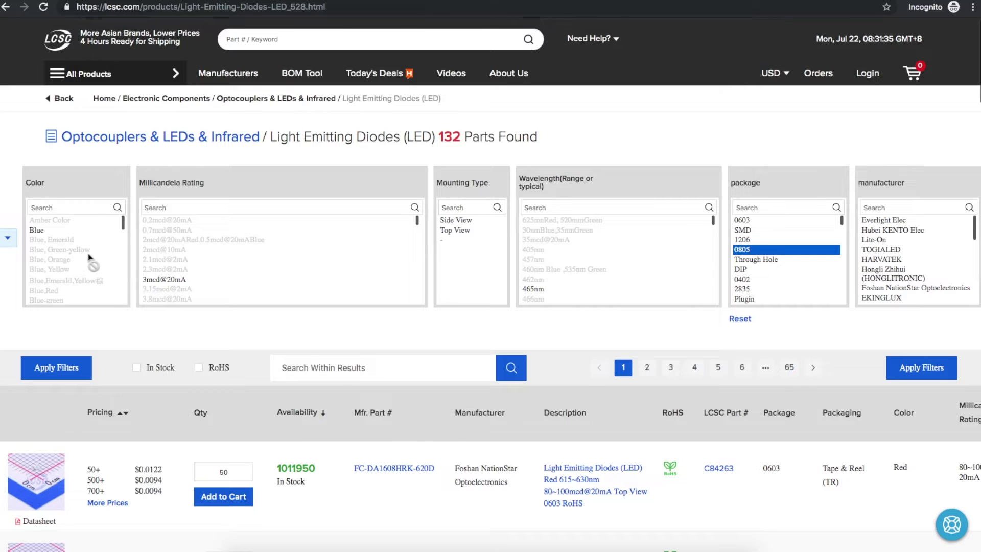
scroll(89, 257, down, 3)
scroll(90, 257, down, 2)
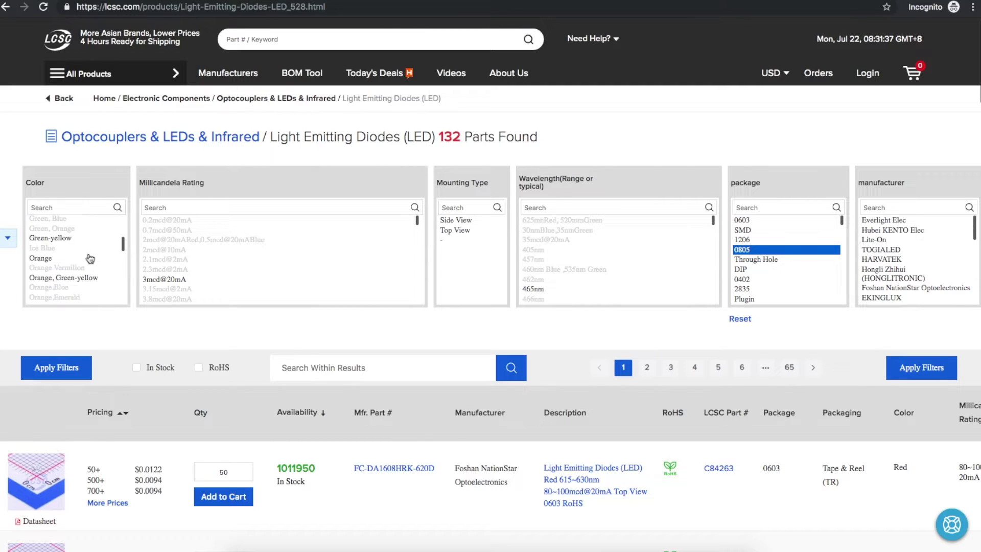
scroll(90, 258, down, 4)
click(48, 244)
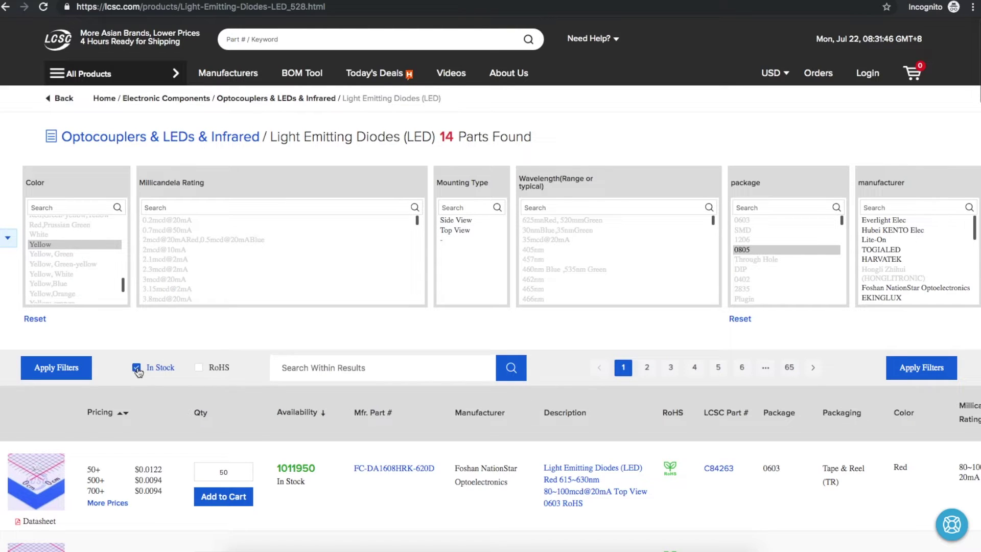
click(71, 368)
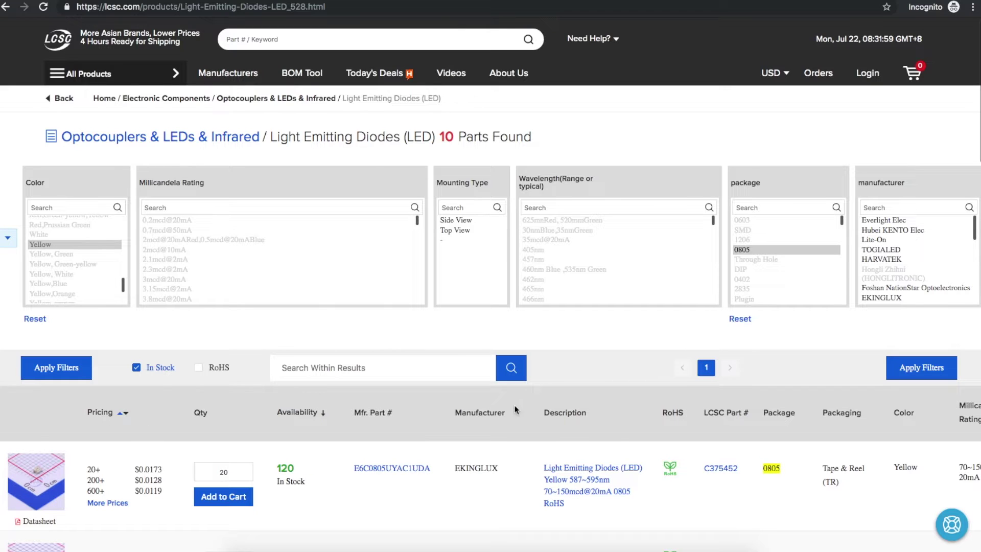
scroll(516, 412, down, 5)
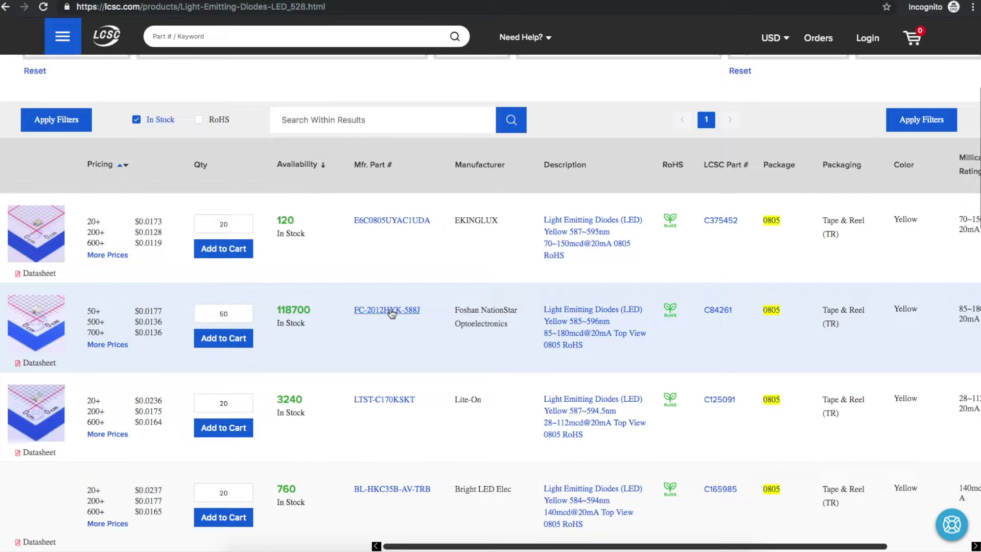
Open the FC-2012HYK-588J yellow 0805 LED page, read its datasheet, then return to the product page.
click(390, 311)
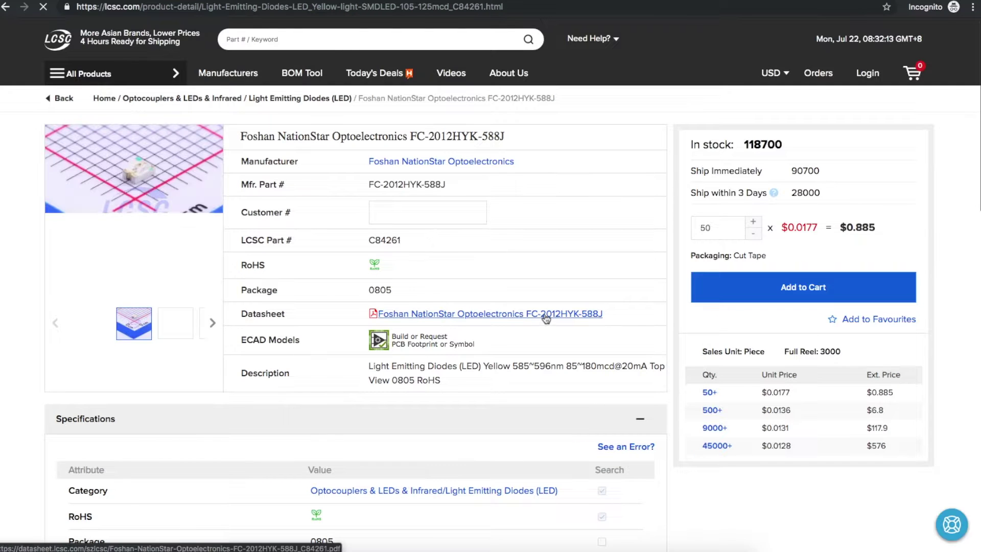
click(546, 316)
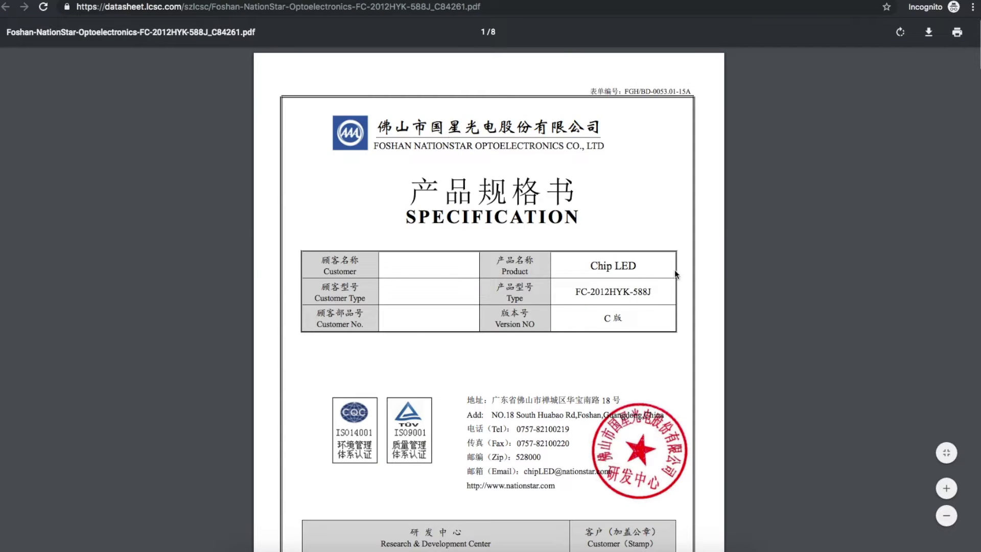
scroll(676, 274, down, 15)
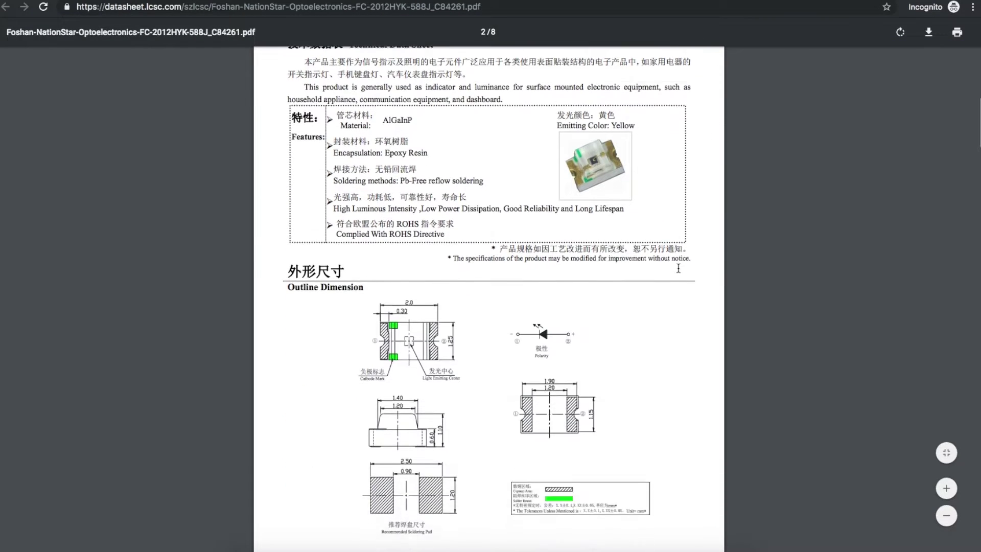
scroll(679, 269, down, 10)
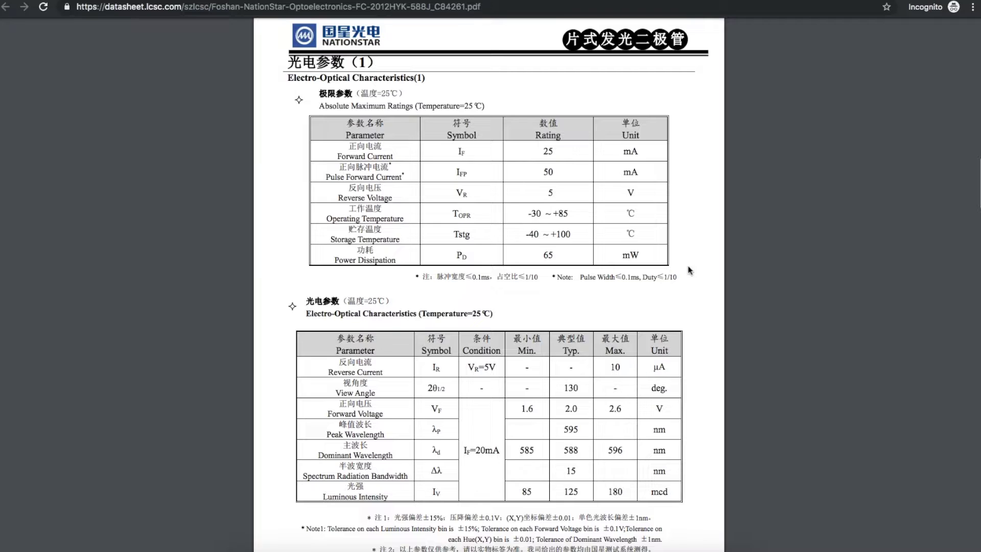
key(alt+Left)
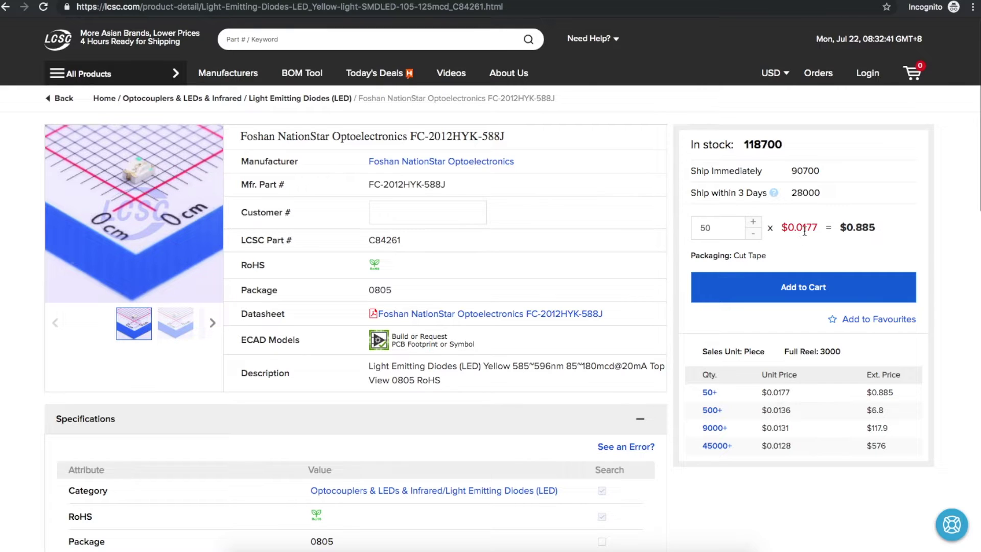
Enter 'LED_Chaser D3' as the Customer # reference, highlighting its project name and designator.
mouse_move(120, 176)
click(436, 211)
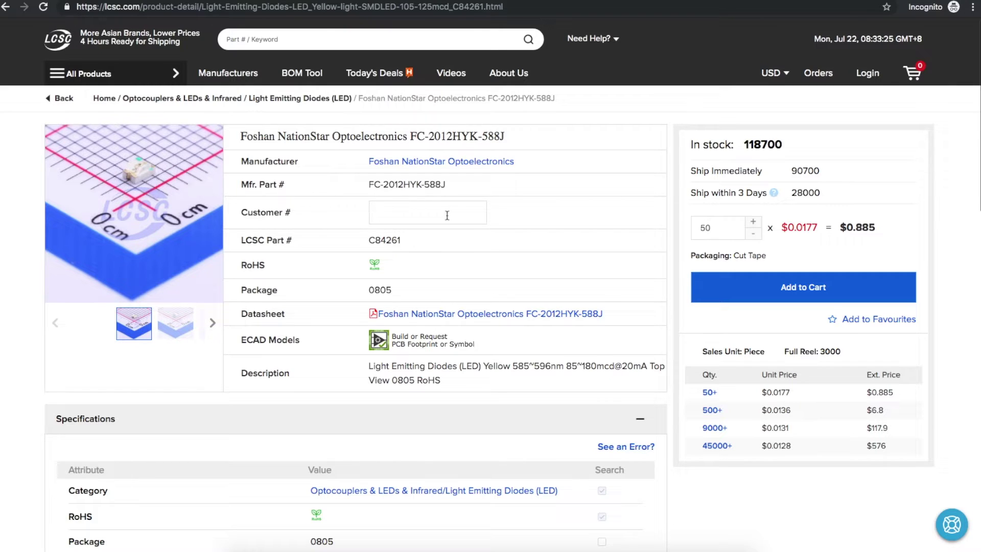
text(LED_Ch)
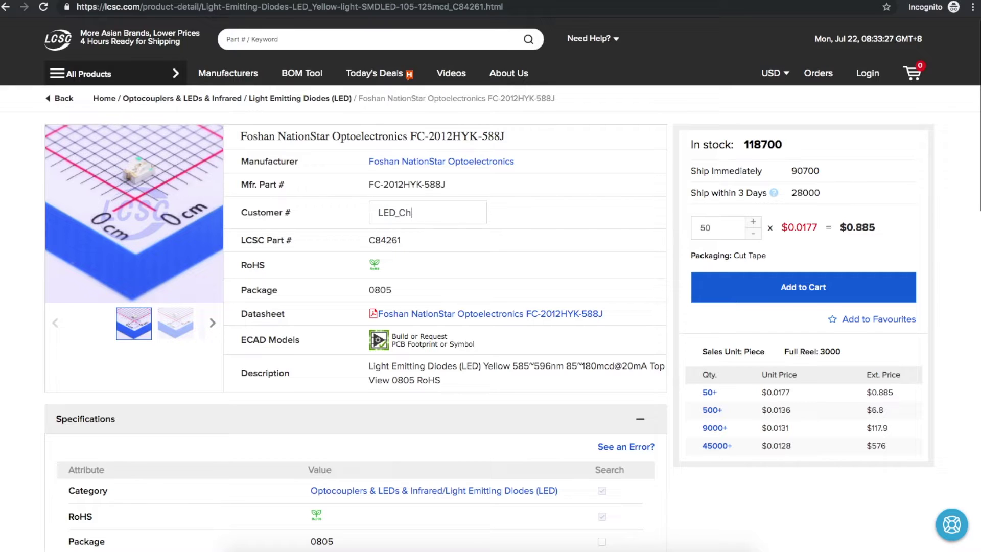
text(aser )
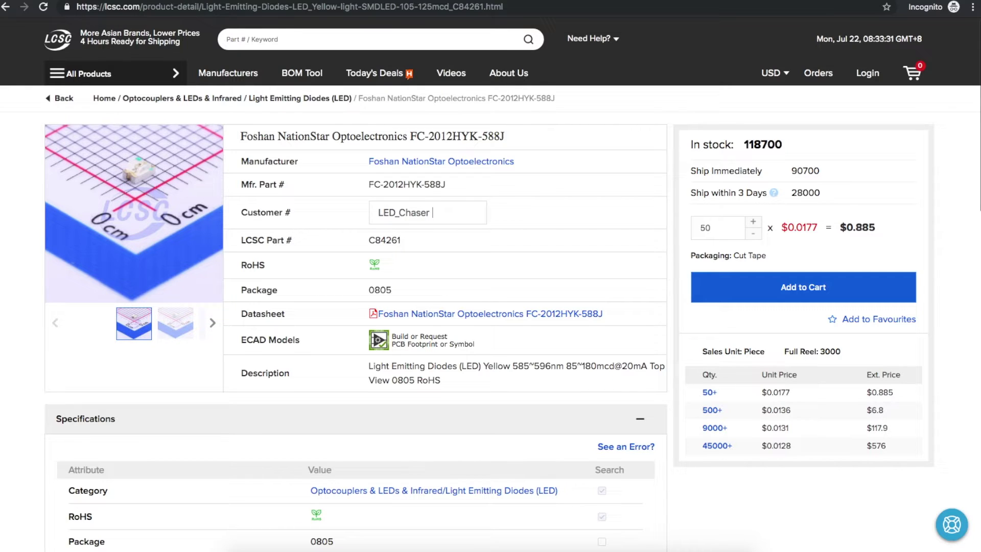
text(D3)
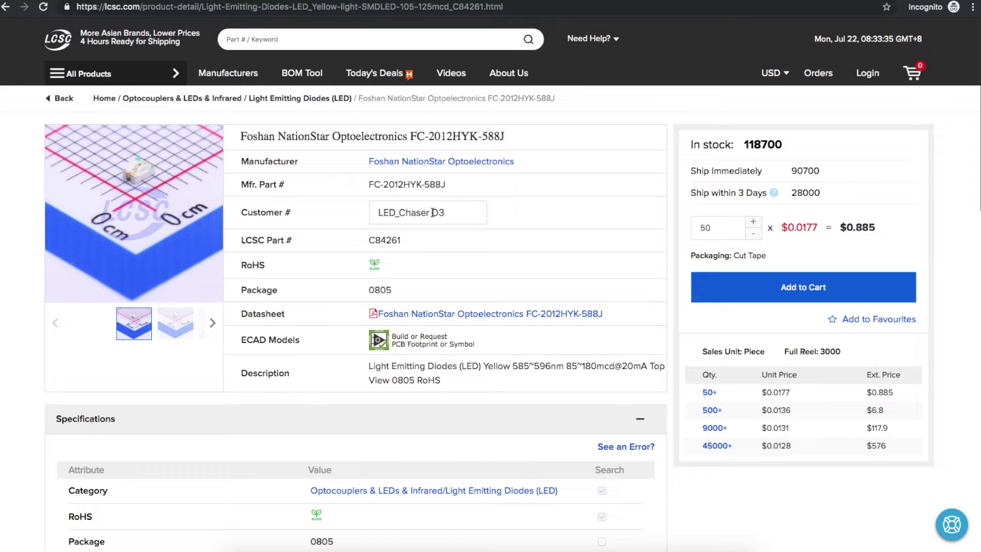
click(455, 218)
drag(429, 213, 387, 212)
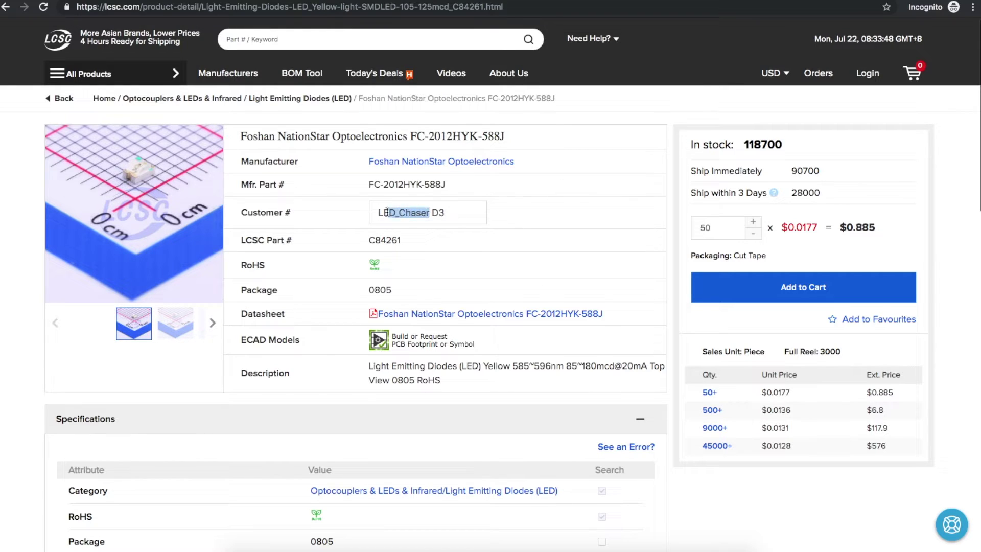
drag(463, 215, 436, 214)
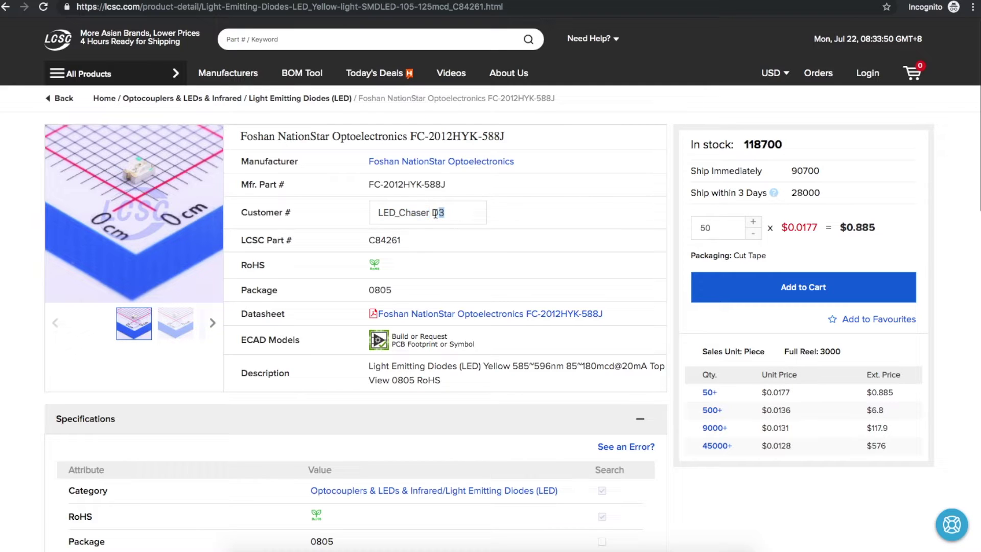
click(477, 212)
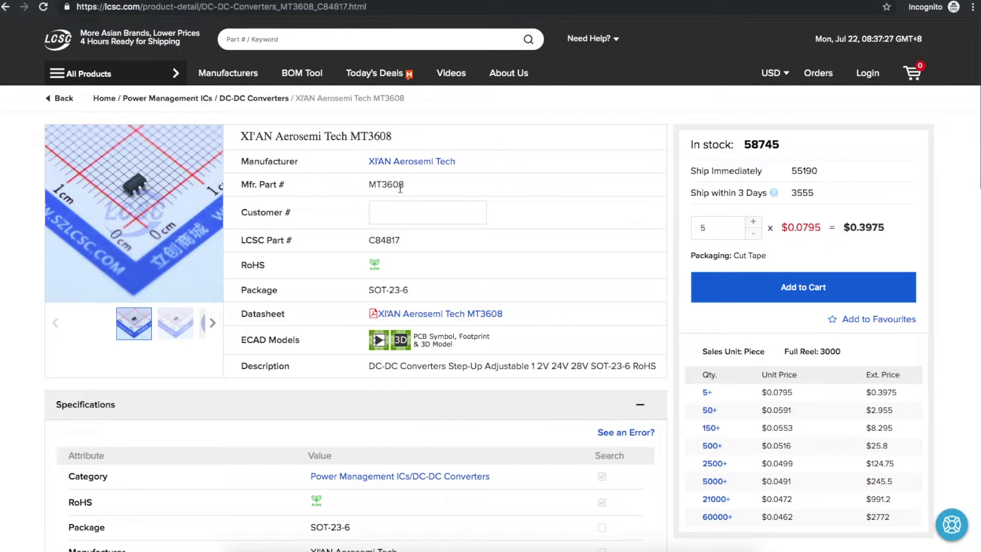
drag(409, 183, 370, 182)
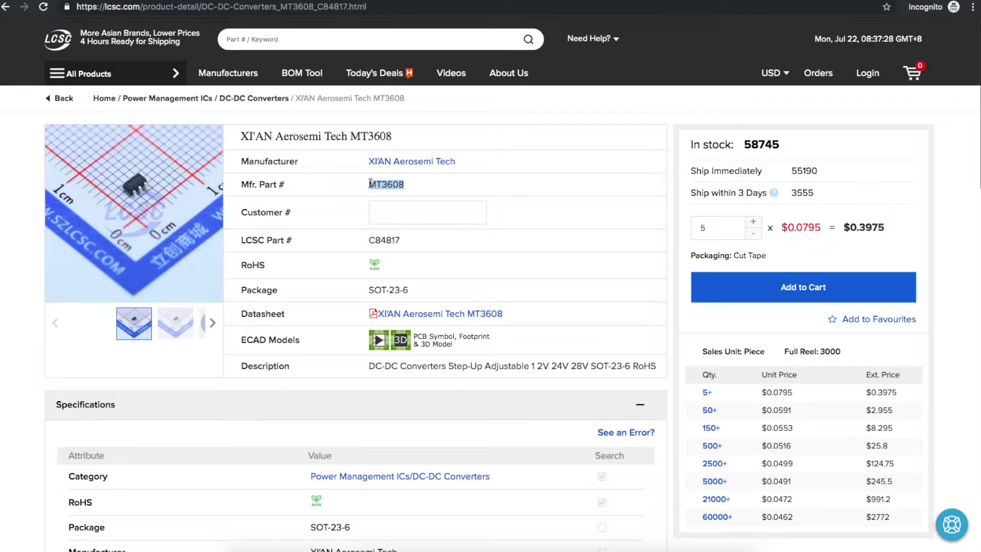
click(426, 190)
drag(744, 147, 784, 147)
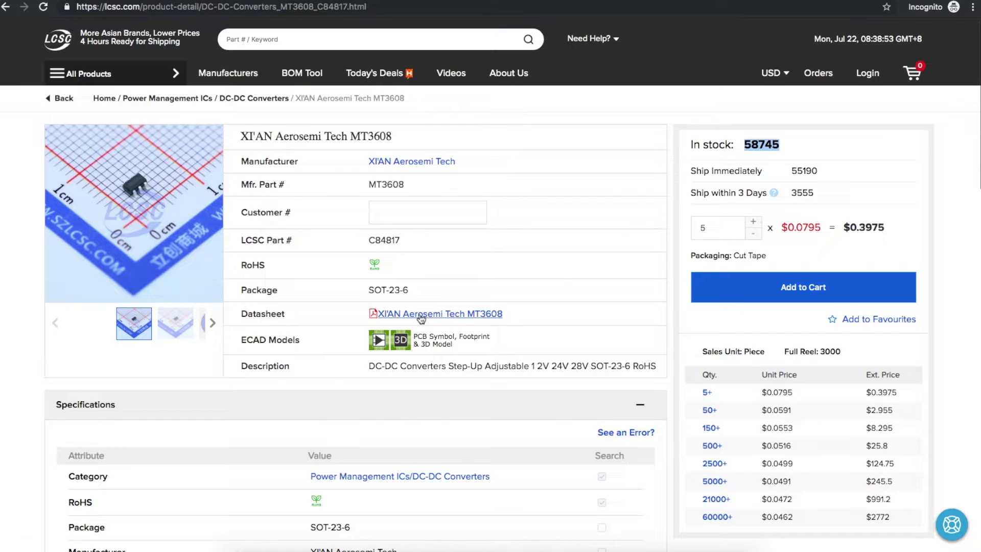
Open the MT3608 datasheet and highlight its 2A step-up rating and input voltage range.
click(420, 316)
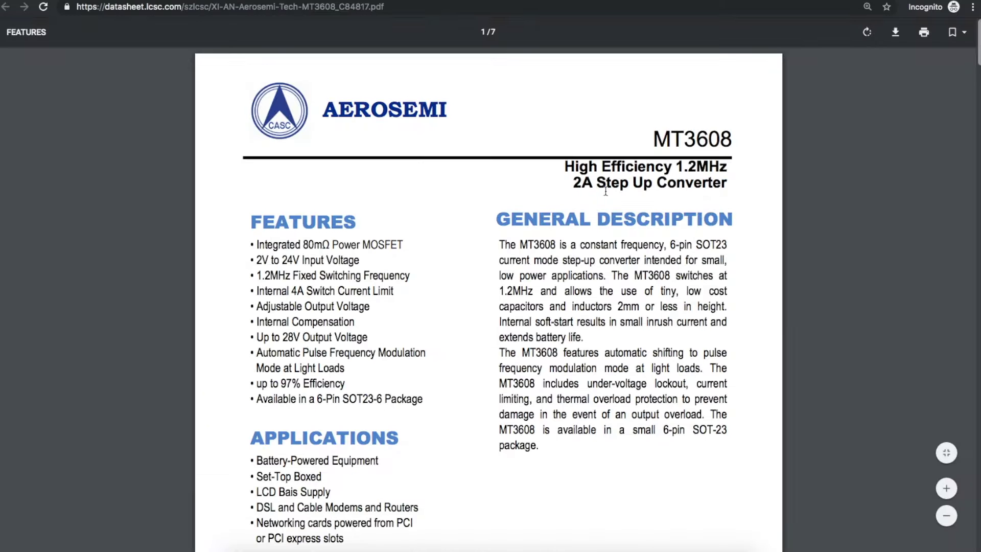
drag(574, 182, 727, 183)
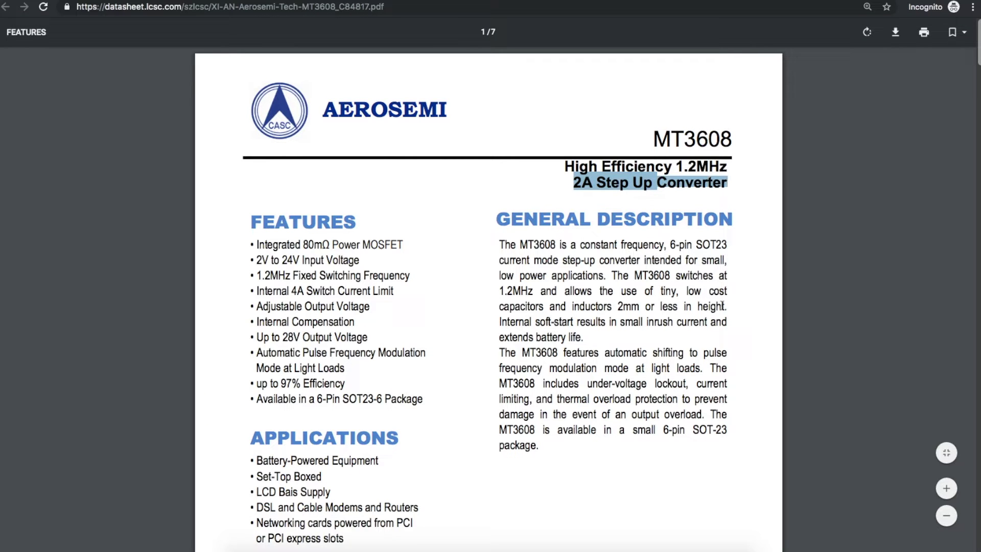
drag(257, 260, 290, 261)
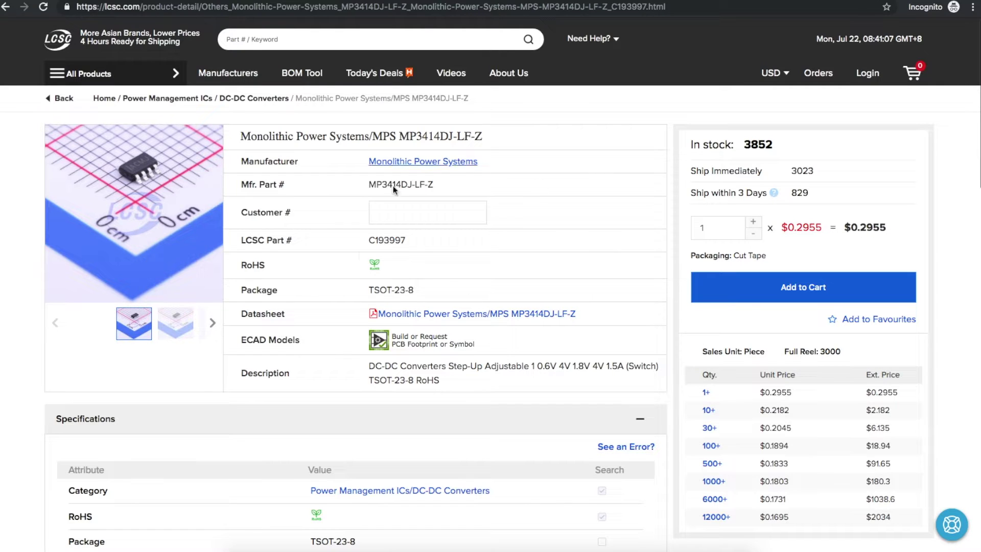
scroll(518, 314, down, 5)
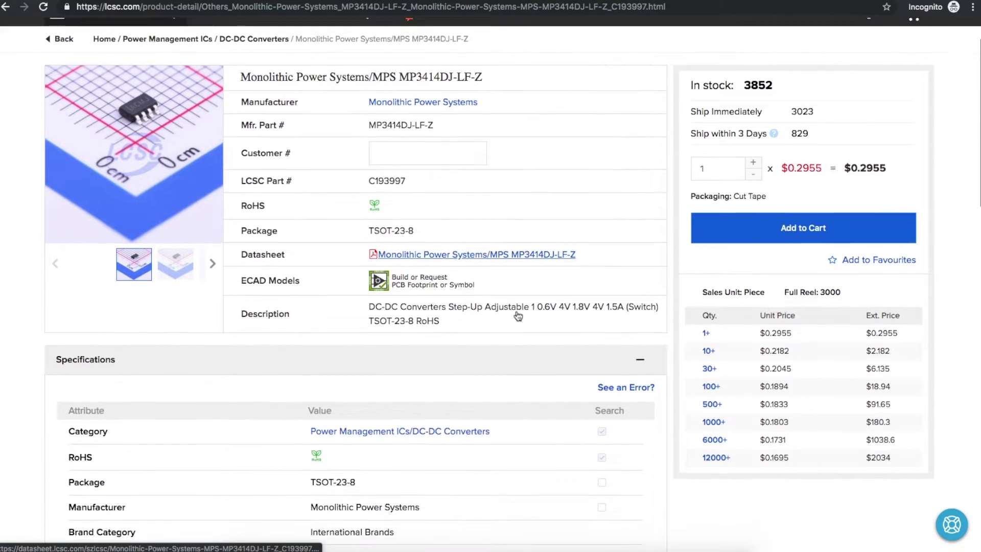
scroll(516, 309, down, 3)
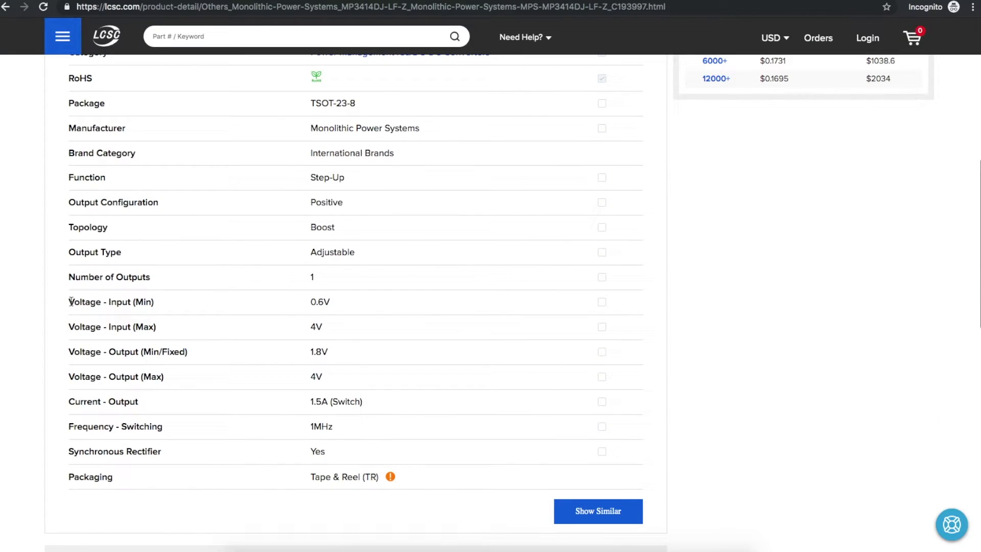
drag(70, 301, 349, 305)
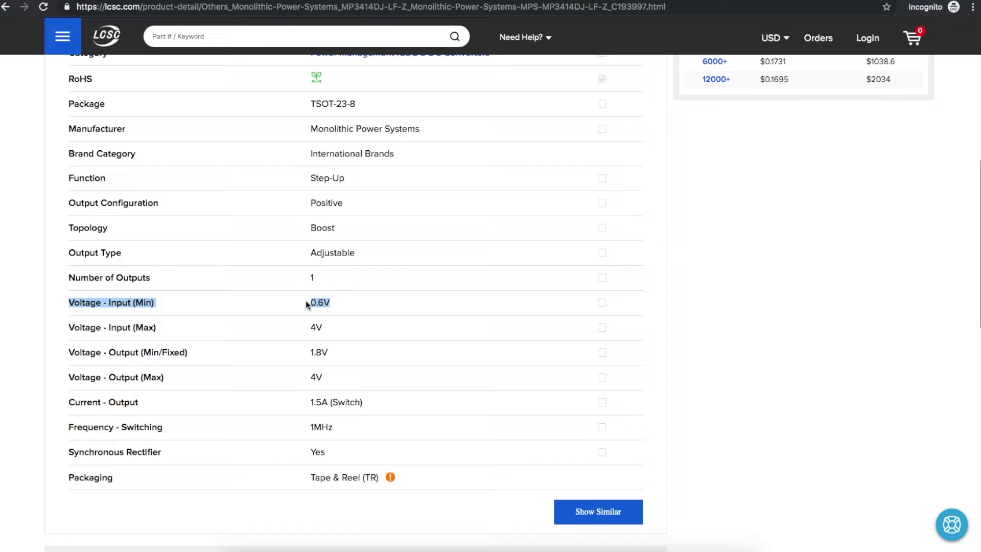
click(345, 305)
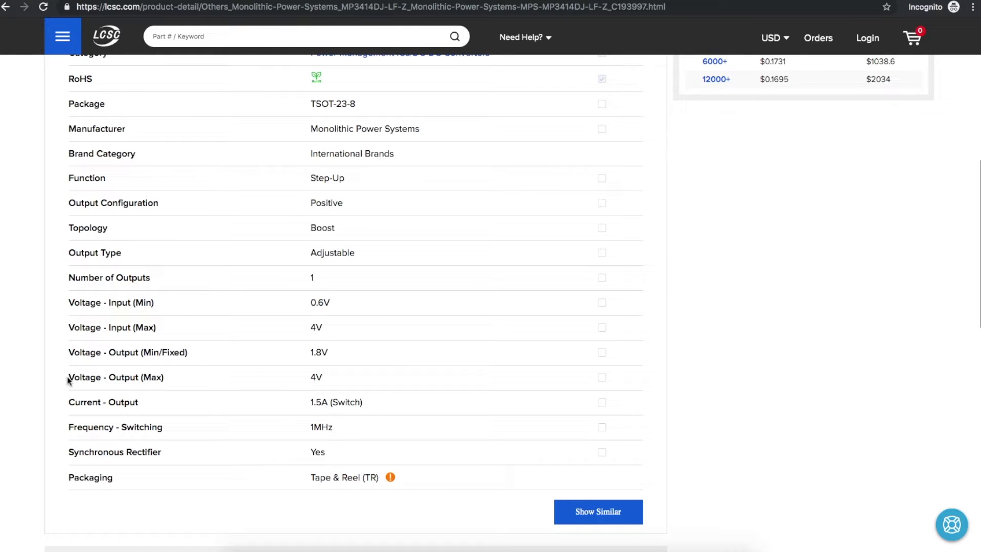
scroll(442, 143, up, 9)
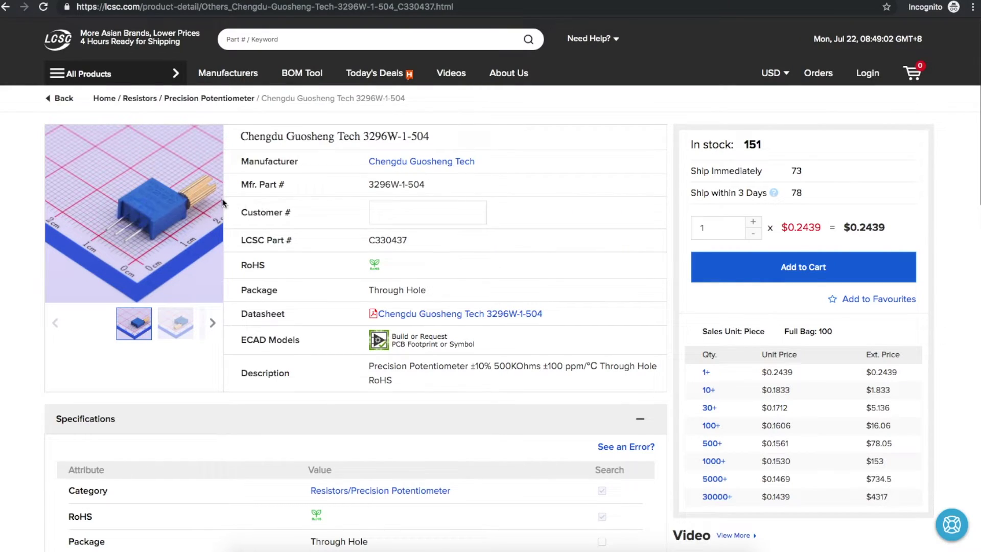
mouse_move(198, 199)
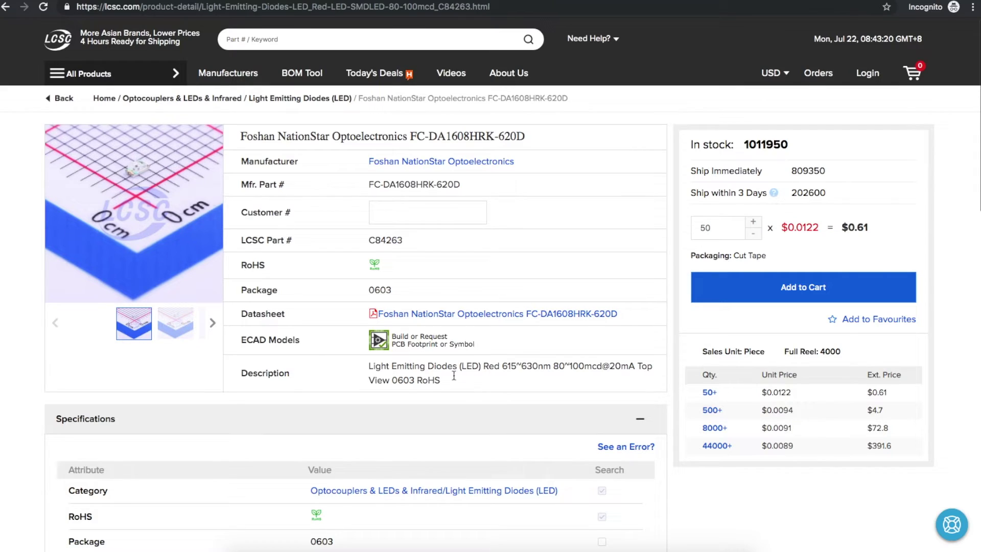
Mark the 0603 package size in the part description and scroll further down the page.
double_click(391, 381)
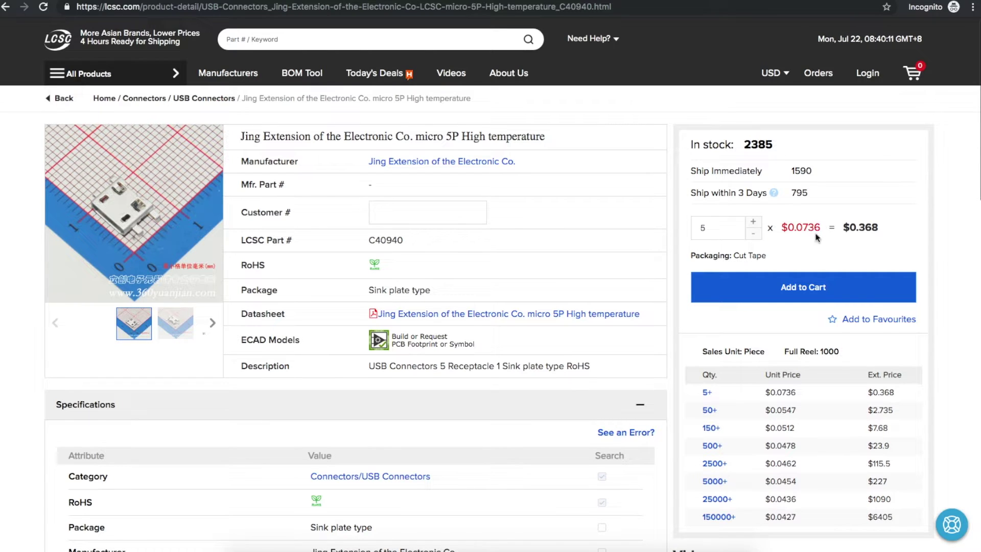
scroll(592, 258, down, 1)
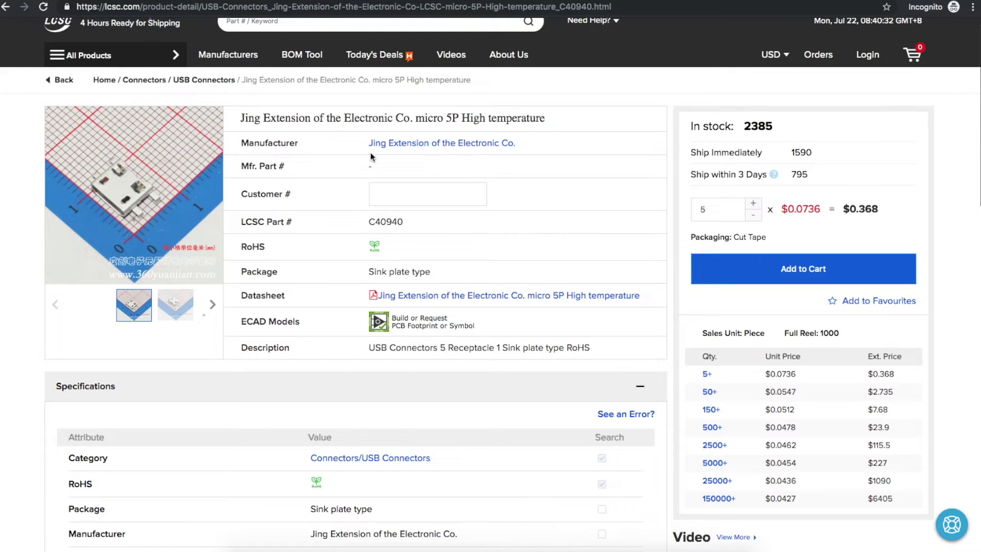
mouse_move(109, 198)
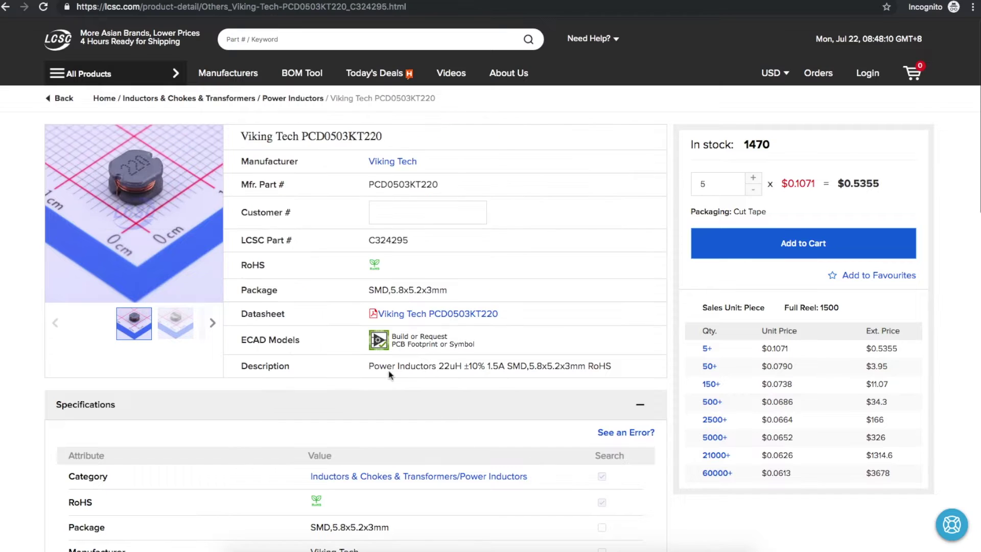
Scroll the specs and highlight the 16M frequency in the resonator's part number.
scroll(322, 371, down, 5)
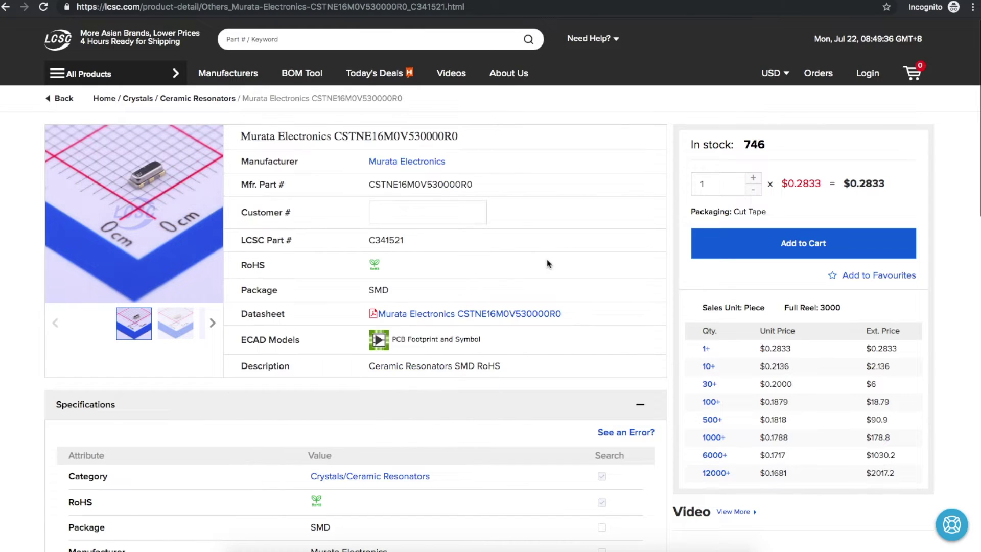
drag(398, 185, 415, 185)
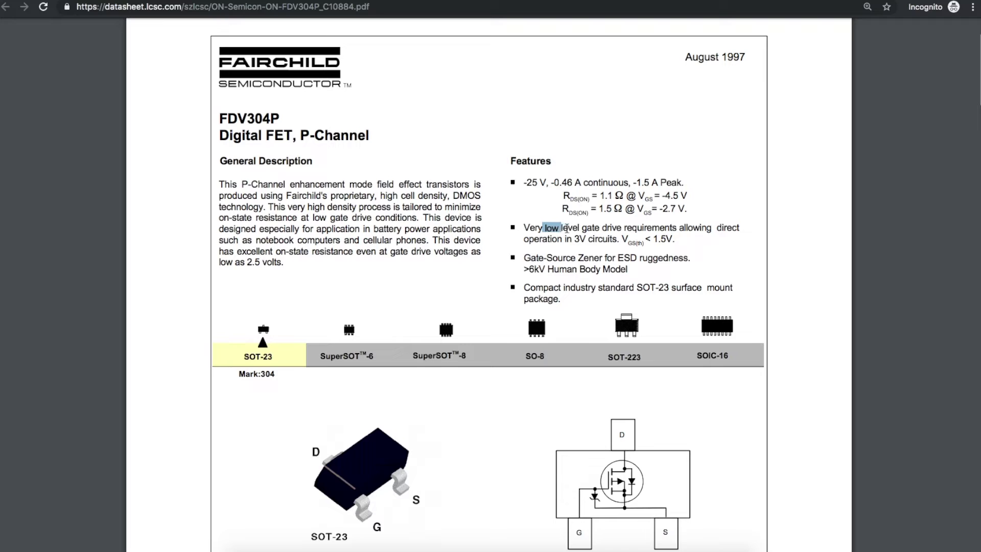
Highlight the FDV304P low gate drive feature through 'direct operation in 3V circuits'.
drag(543, 227, 695, 229)
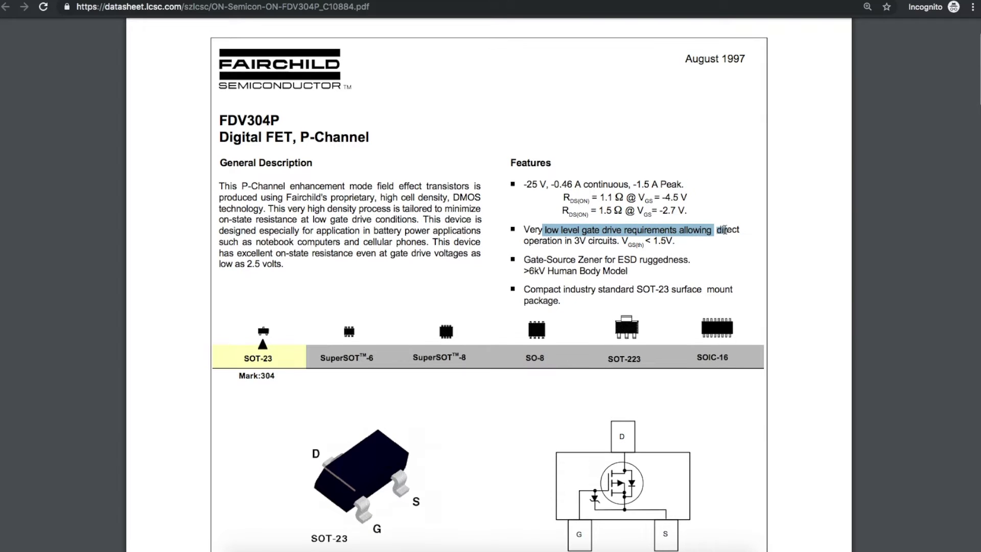
scroll(723, 235, up, 1)
drag(723, 240, 625, 245)
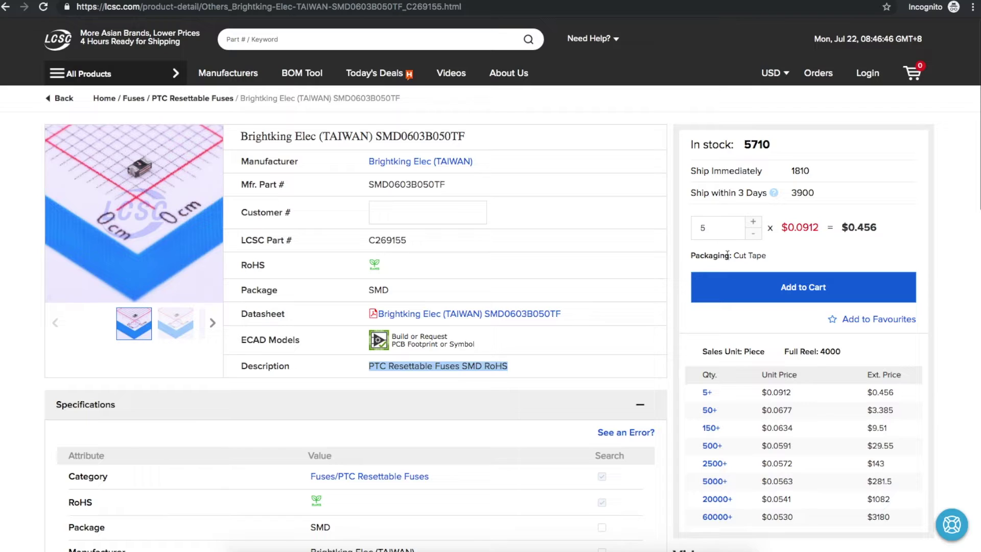
scroll(376, 341, down, 6)
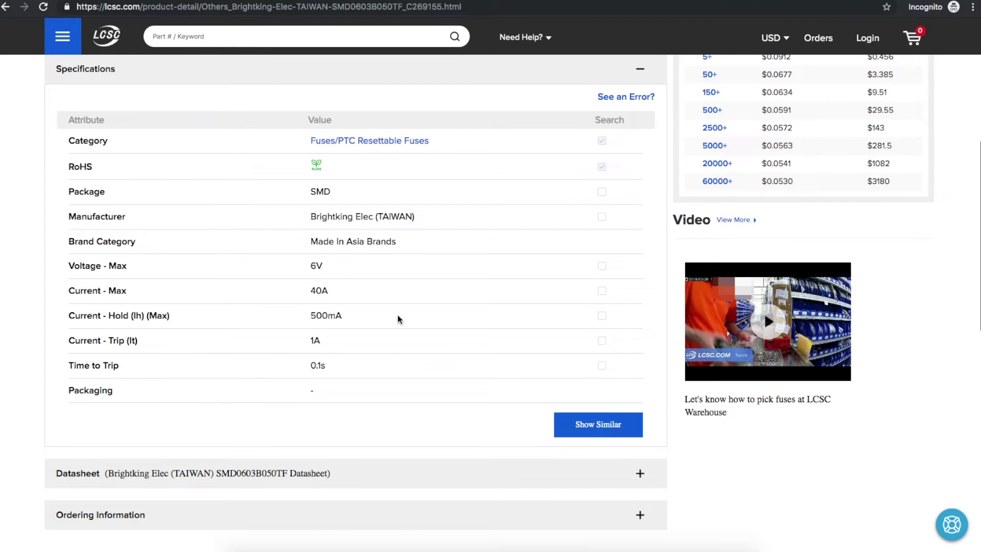
scroll(399, 319, up, 7)
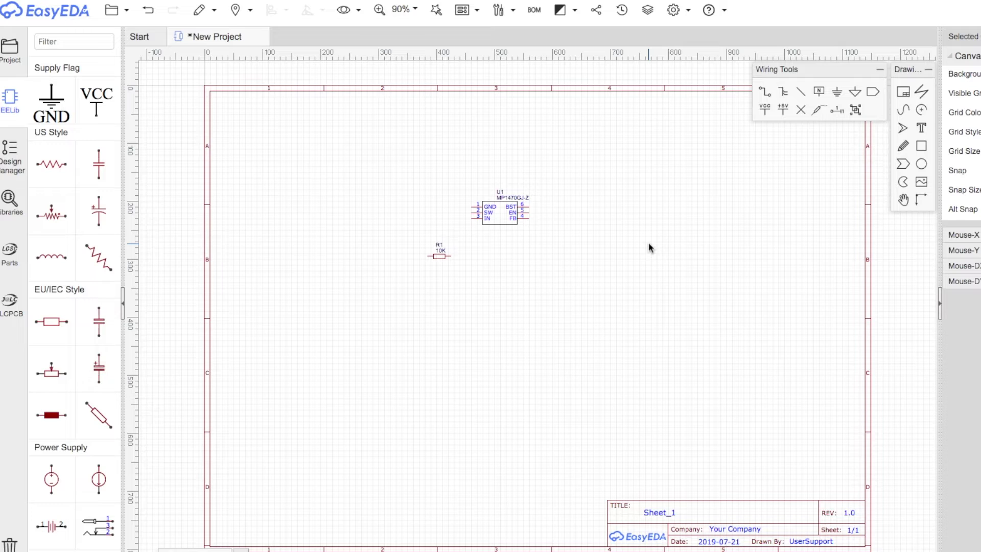
Open the Place menu in the EasyEDA schematic editor.
click(250, 10)
Search the LCSC library for capacitors, filter to the 1206 package, and place the Walsin capacitor.
click(253, 31)
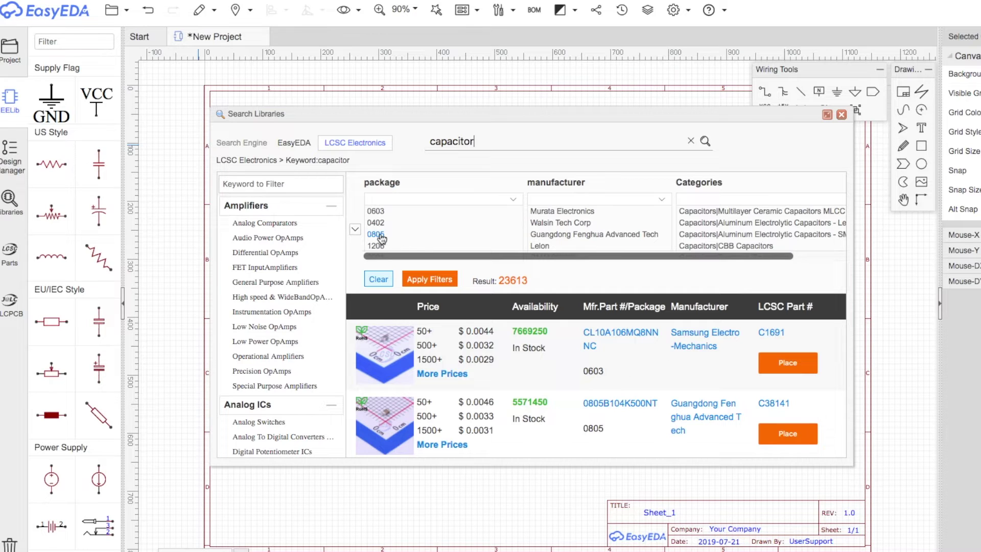
scroll(381, 235, down, 2)
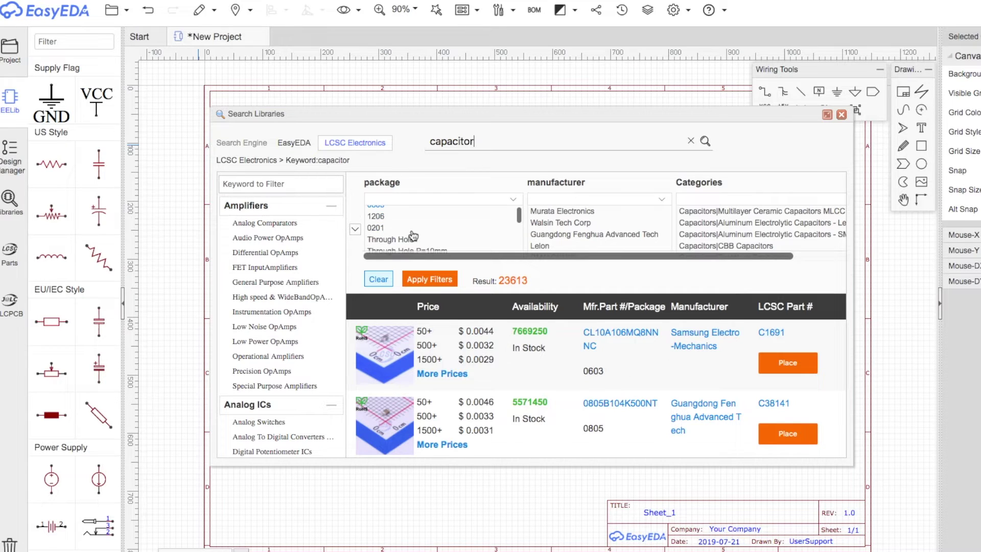
click(383, 217)
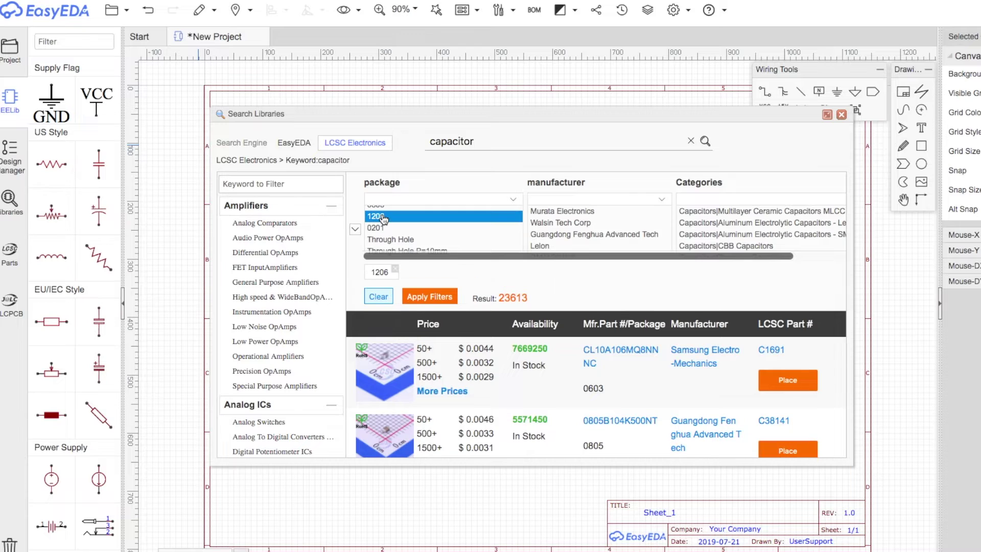
click(441, 299)
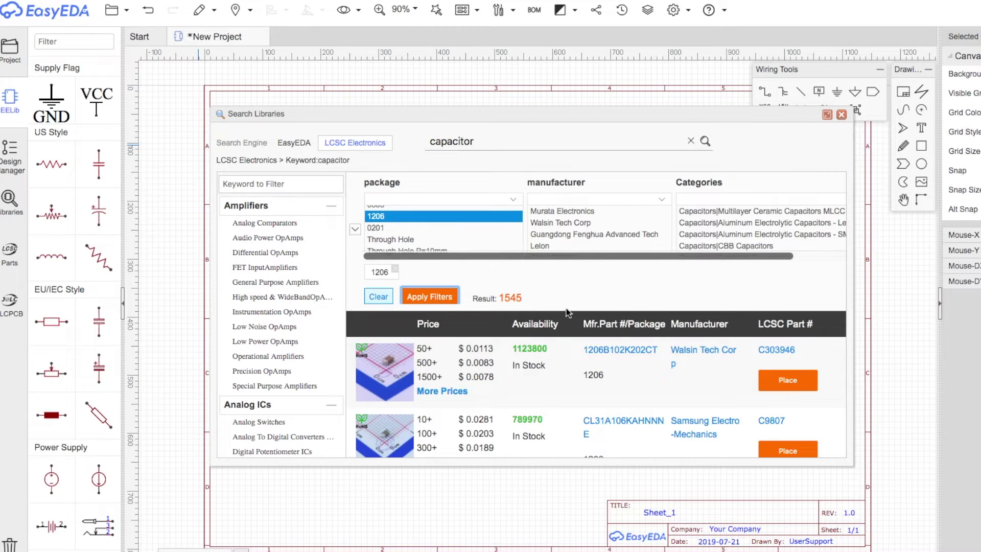
click(596, 354)
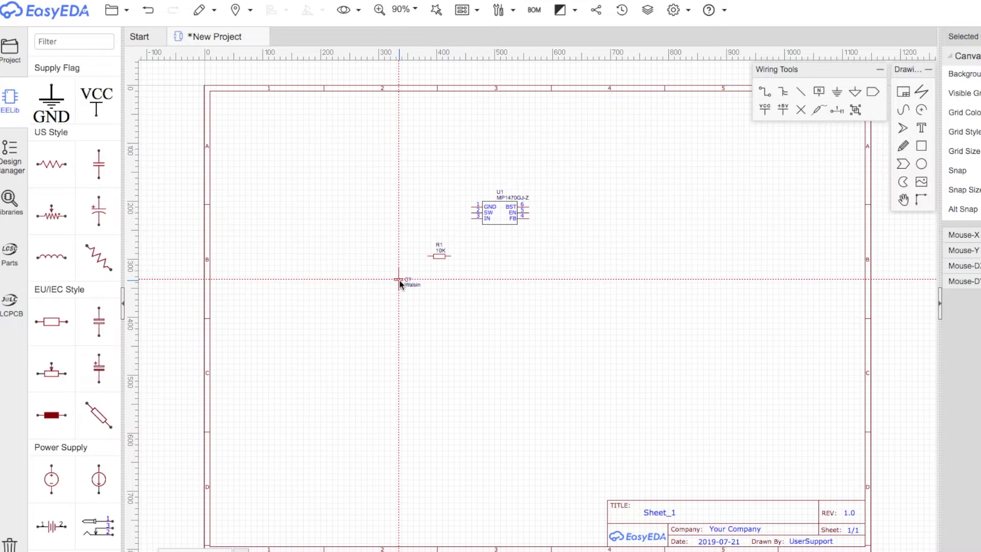
Place capacitor C1 below-left of R1, then view its 1206 footprint in the Footprint Manager.
click(440, 292)
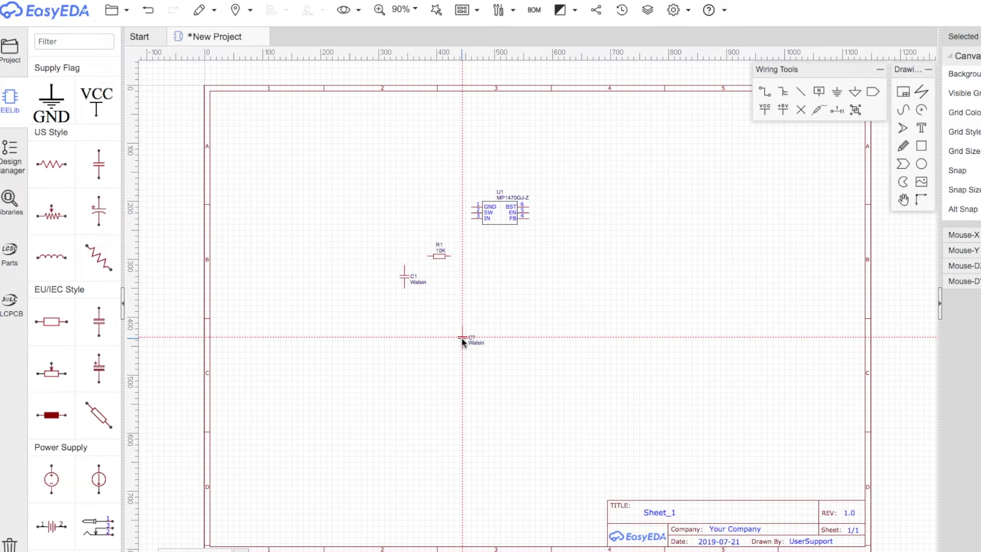
key(Escape)
click(408, 276)
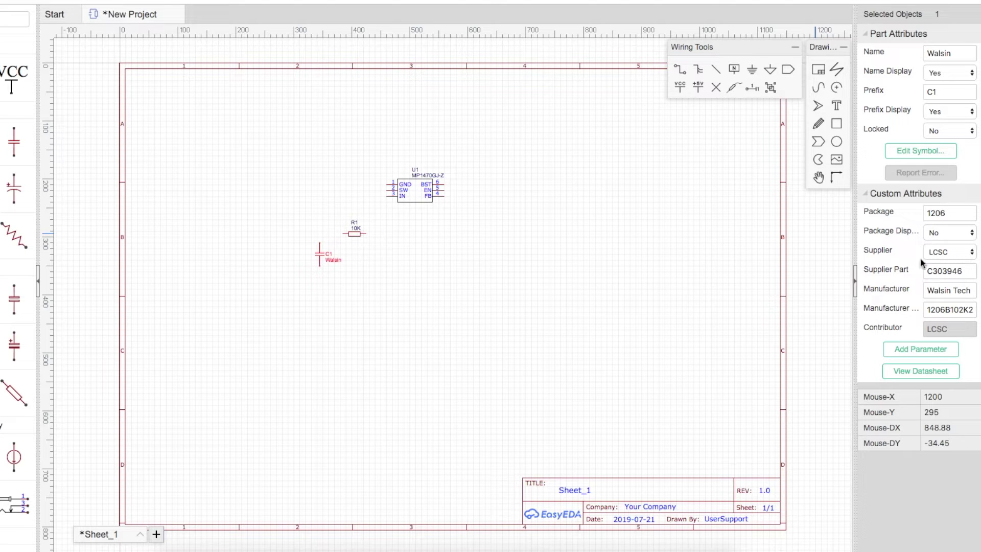
click(947, 214)
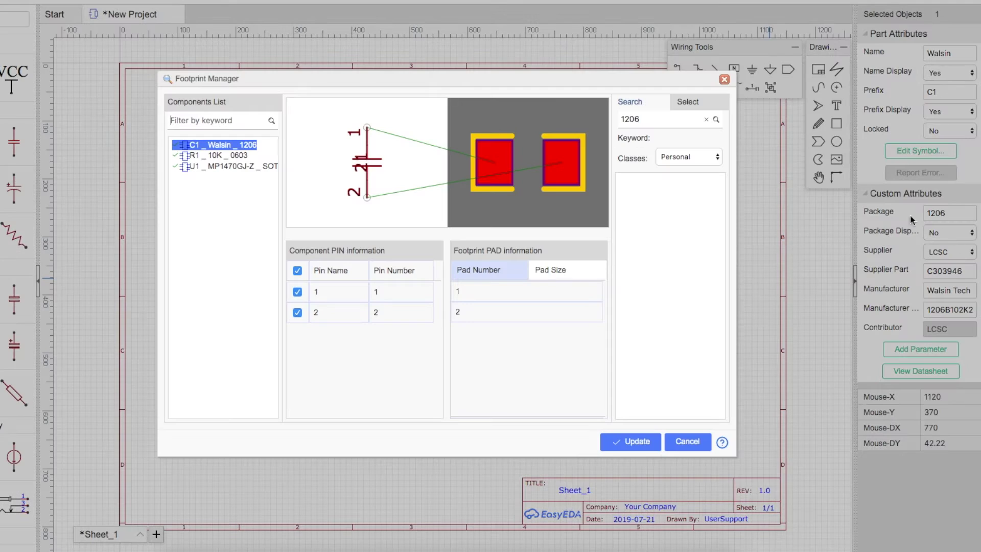
Close the Footprint Manager to return to the schematic with C1 beside R1 and U1.
click(724, 79)
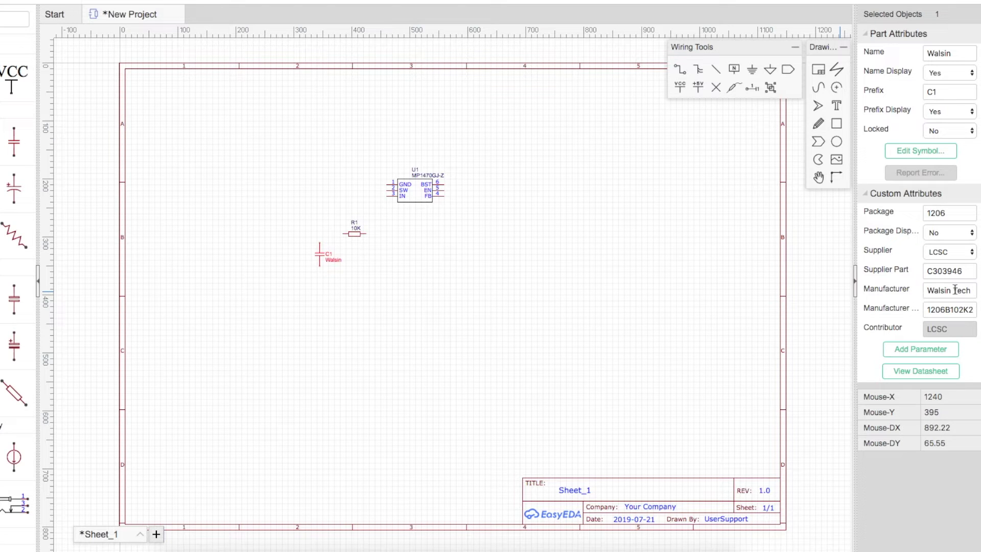
click(554, 251)
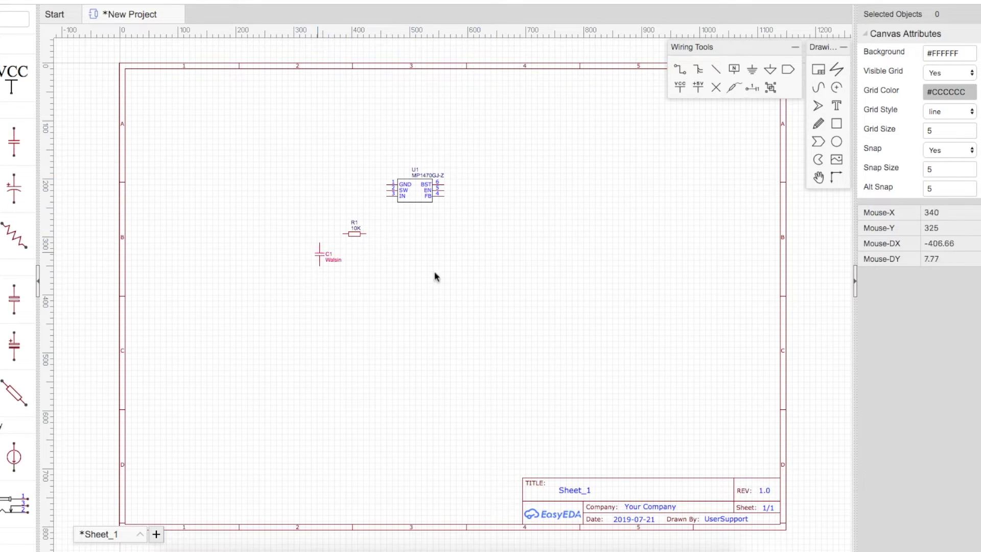
click(416, 192)
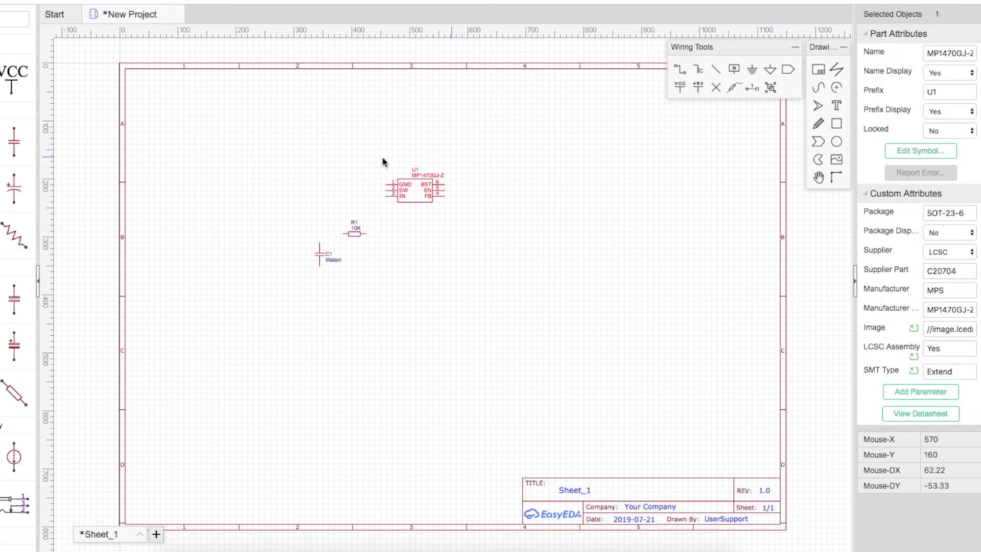
click(562, 250)
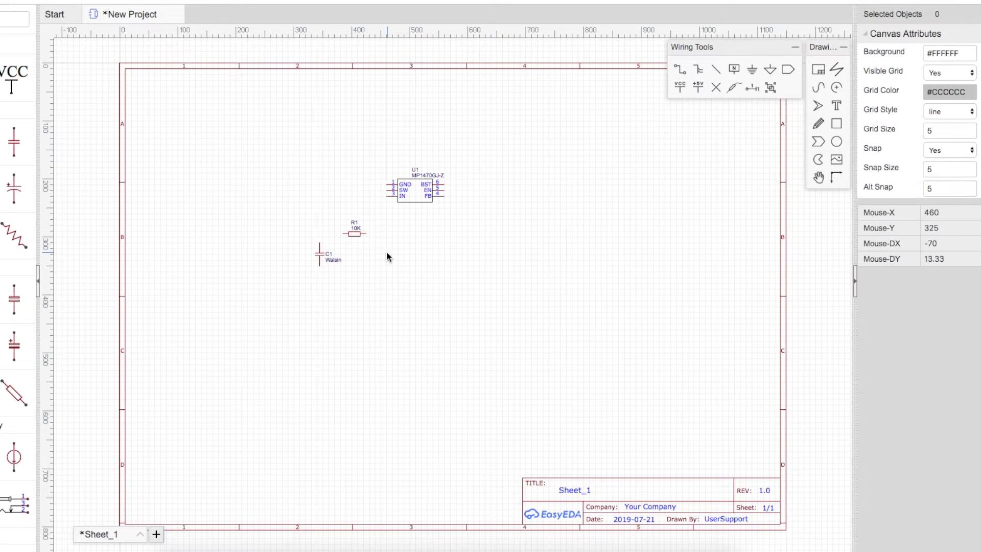